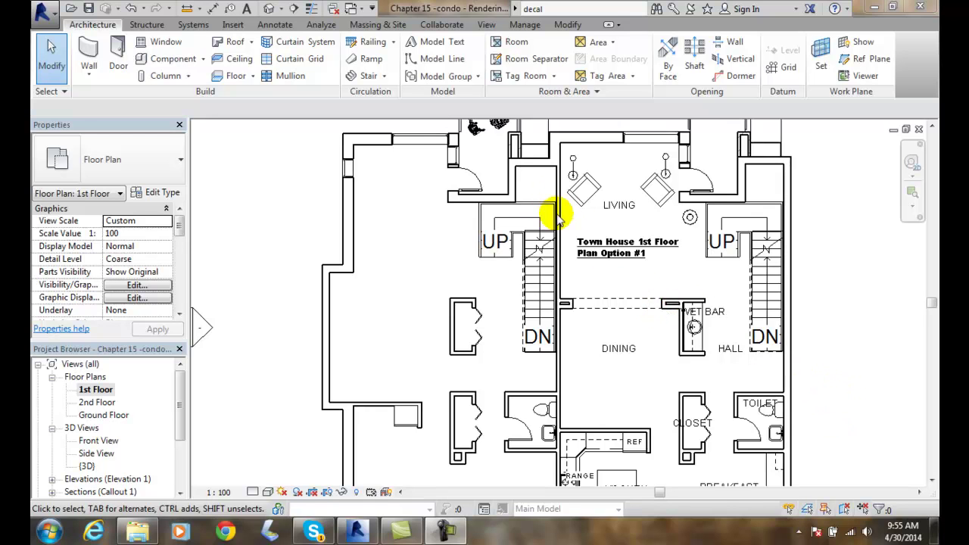
# Open Decal Types from the Insert tab's Decal dropdown.
pyautogui.click(232, 24)
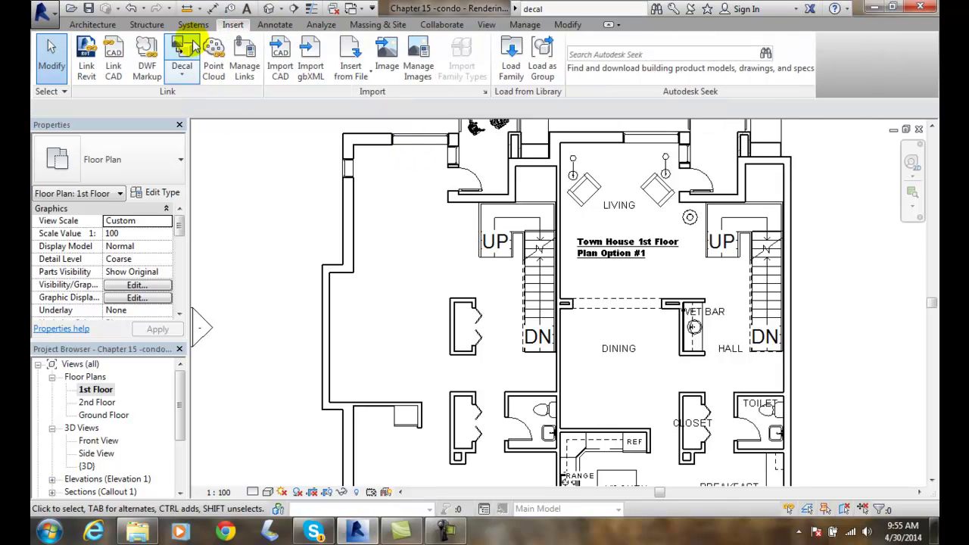
pyautogui.click(182, 78)
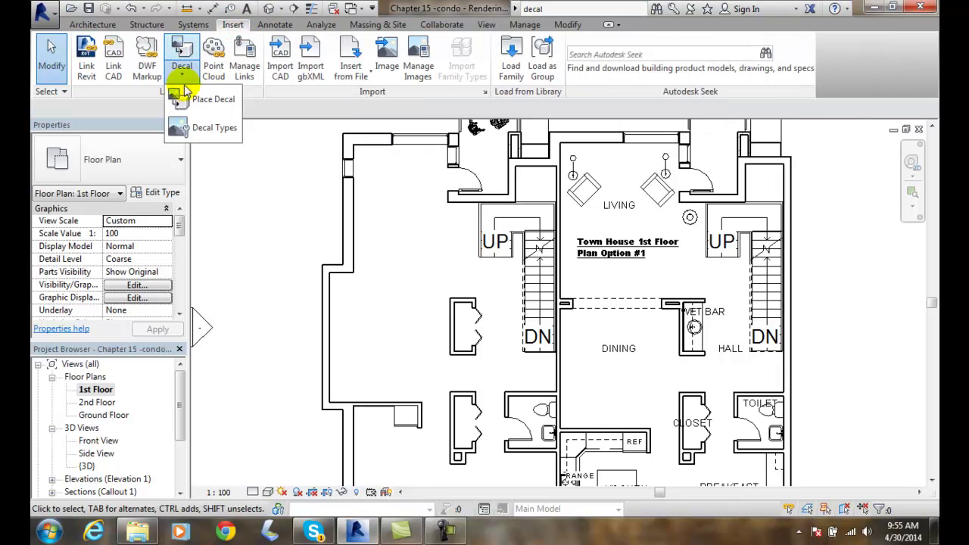
pyautogui.click(211, 129)
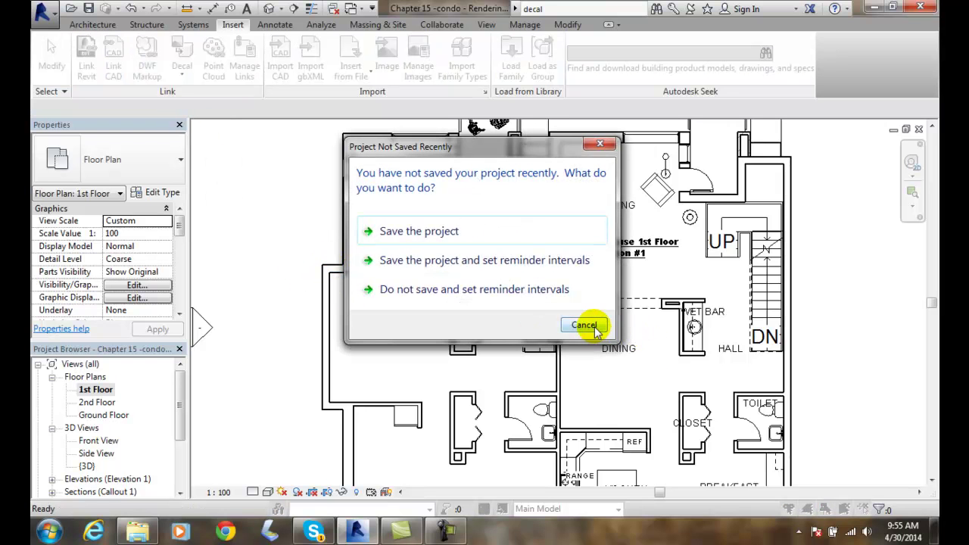
# Skip the save reminder and create a decal type named 'Monet - Cliff Walk Painting'.
pyautogui.click(584, 325)
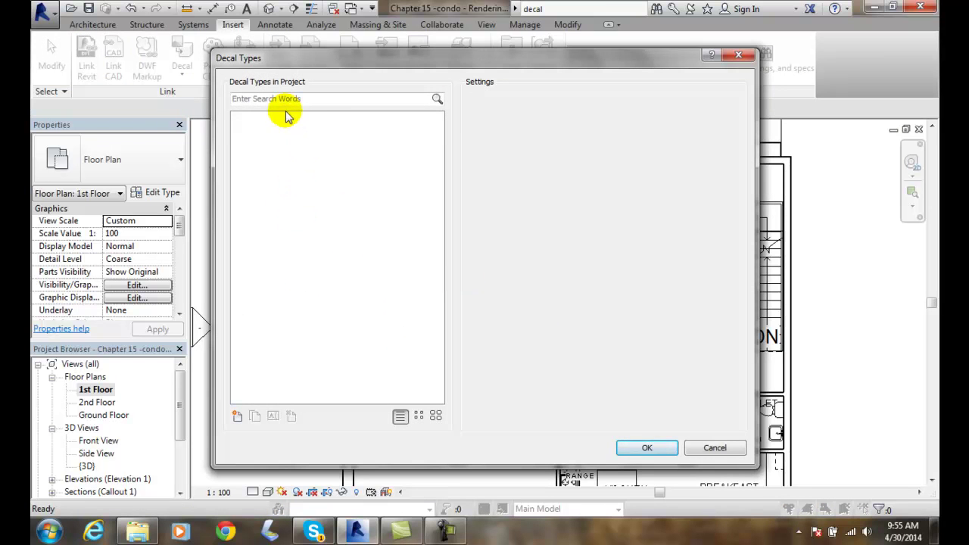
pyautogui.click(236, 418)
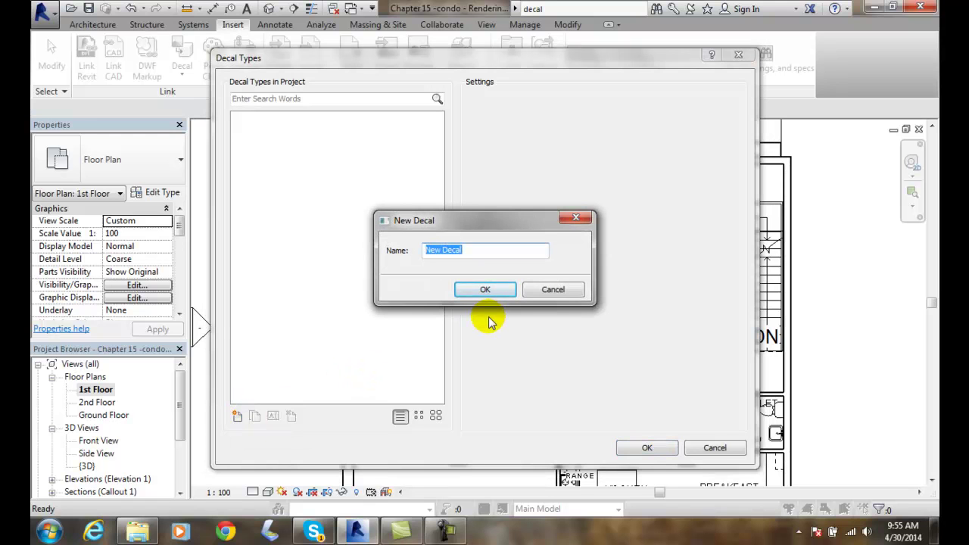
pyautogui.write('M')
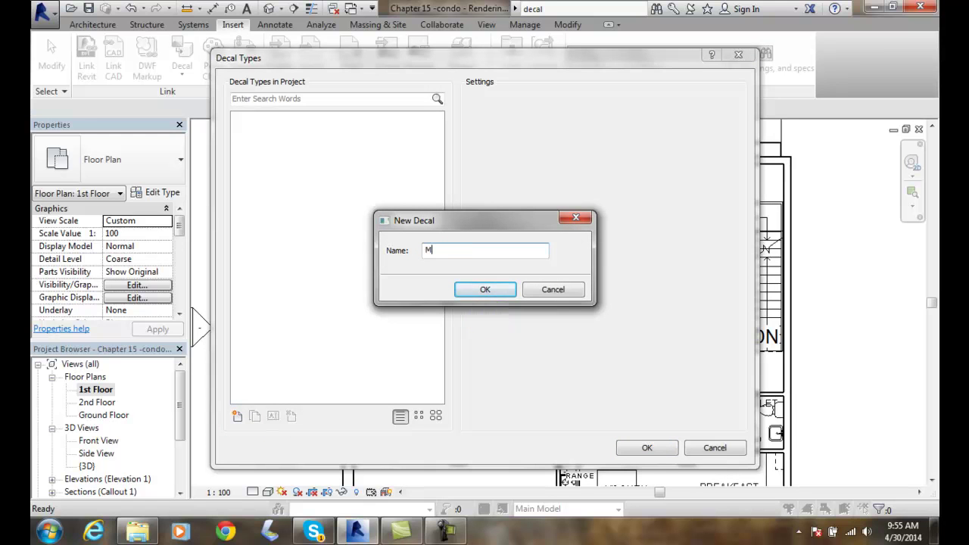
pyautogui.write('onet - Cliff Walk Painitn')
pyautogui.write('ng')
pyautogui.press('BackSpace')
pyautogui.press('BackSpace')
pyautogui.write('ting')
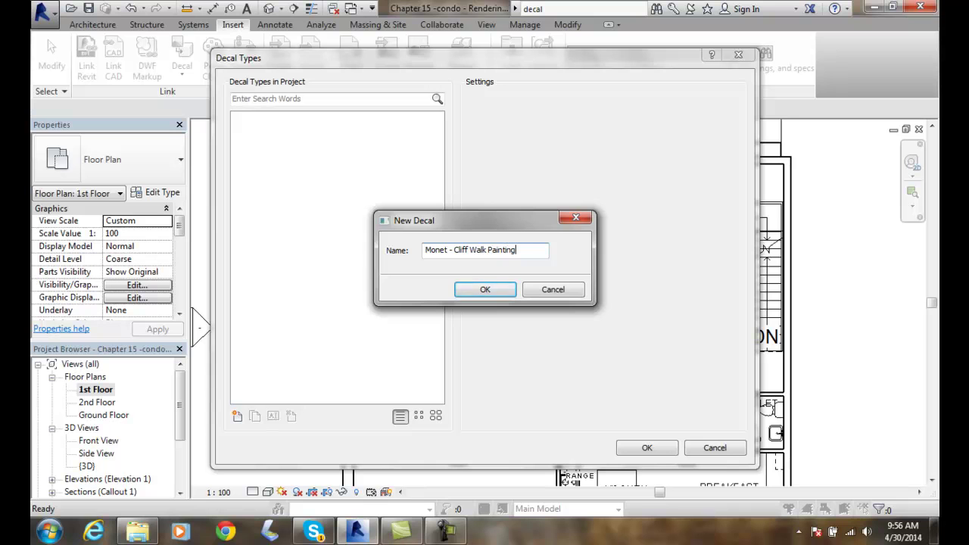
pyautogui.click(494, 291)
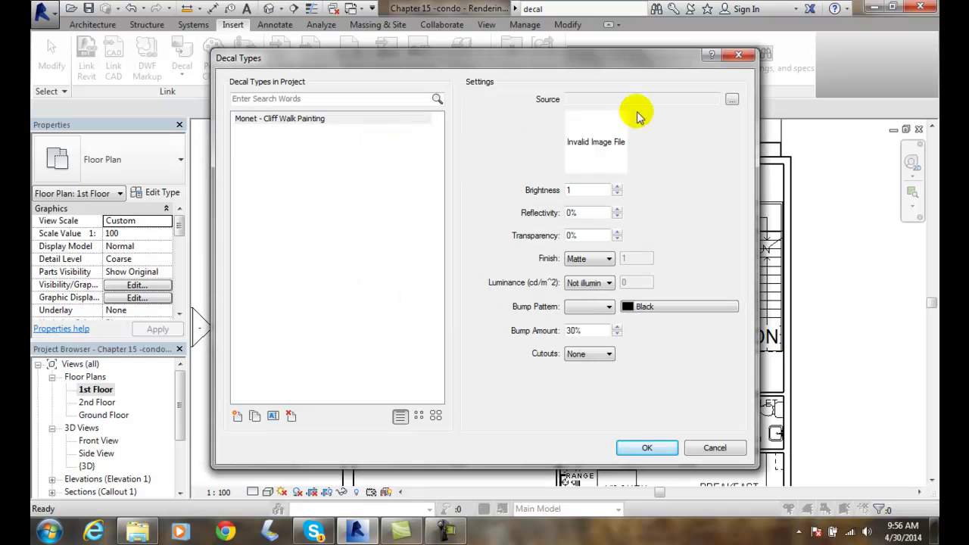
# Load Monet-Cliff Walk Painting.png from the Videos > 15-Rendering Views and Creating Walkthroughs > Decals folder as the source.
pyautogui.click(731, 100)
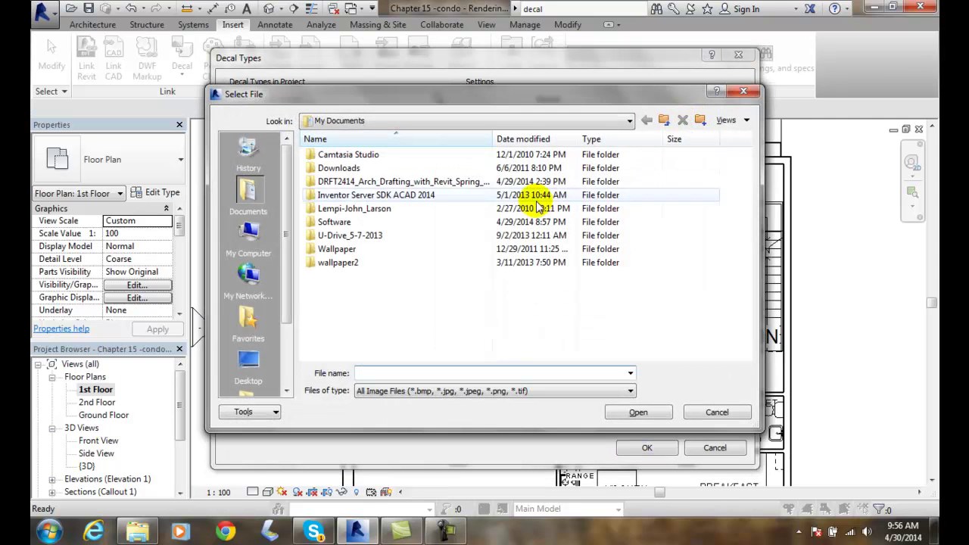
pyautogui.doubleClick(371, 185)
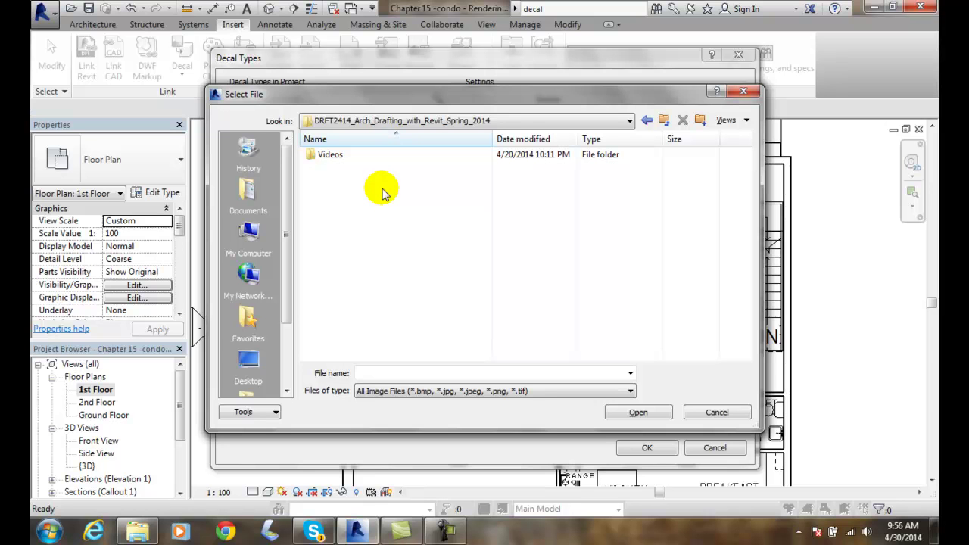
pyautogui.doubleClick(329, 157)
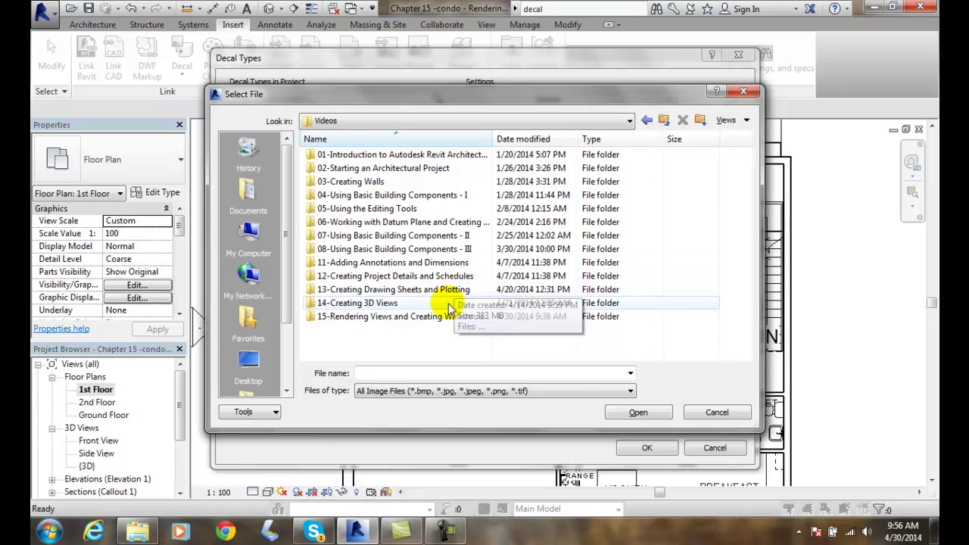
pyautogui.doubleClick(371, 318)
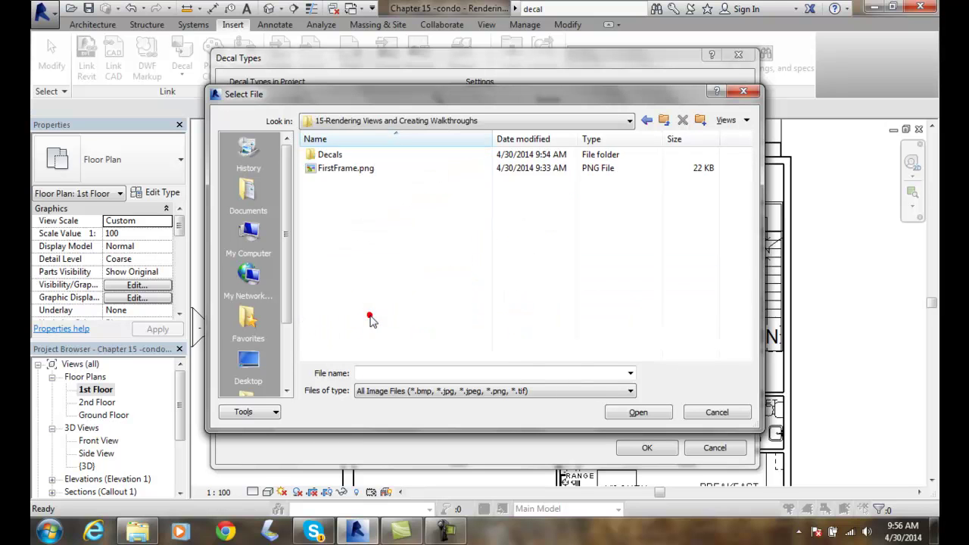
pyautogui.doubleClick(325, 156)
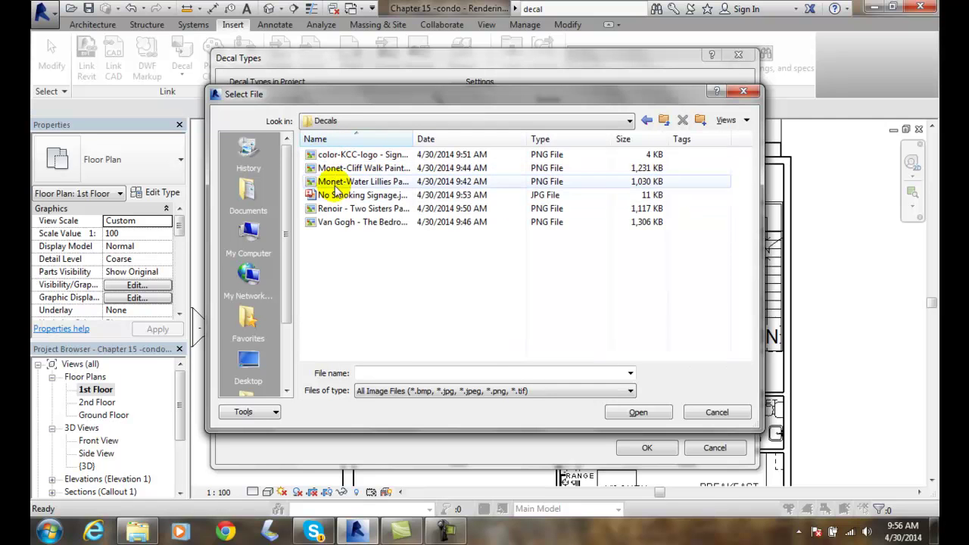
pyautogui.doubleClick(413, 138)
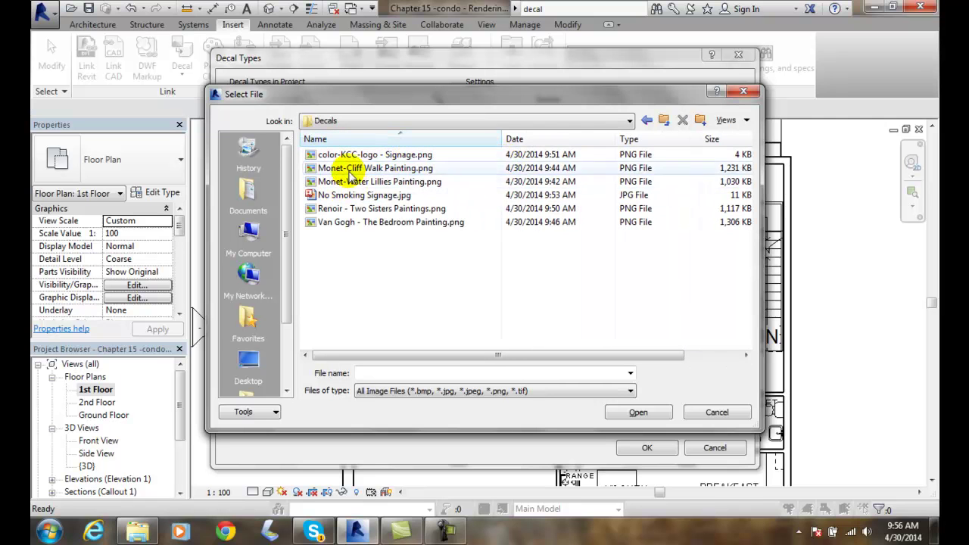
pyautogui.click(326, 168)
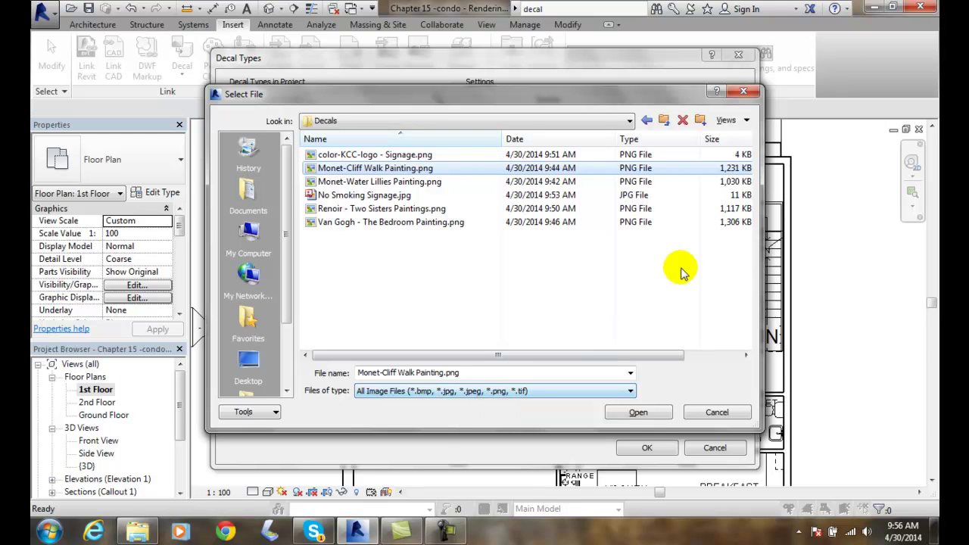
pyautogui.click(433, 166)
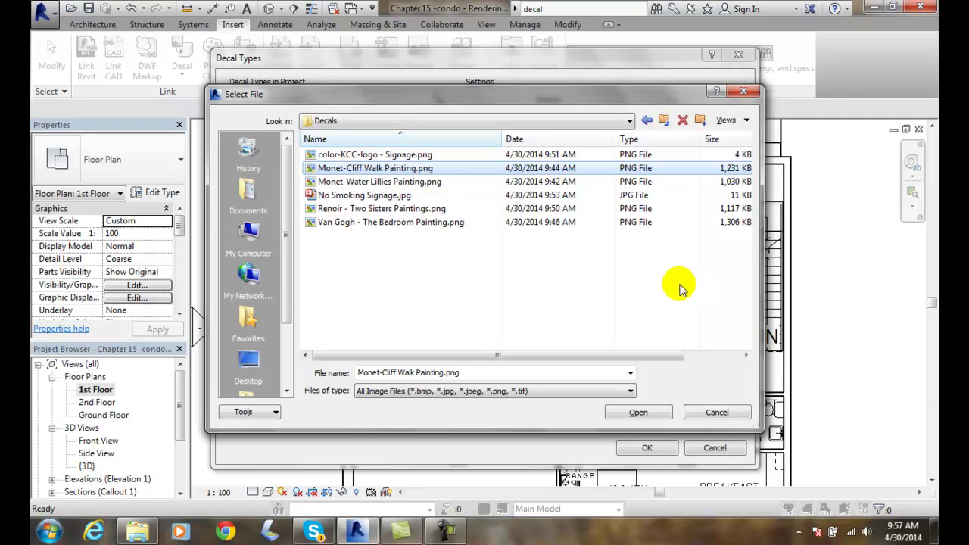
pyautogui.click(641, 412)
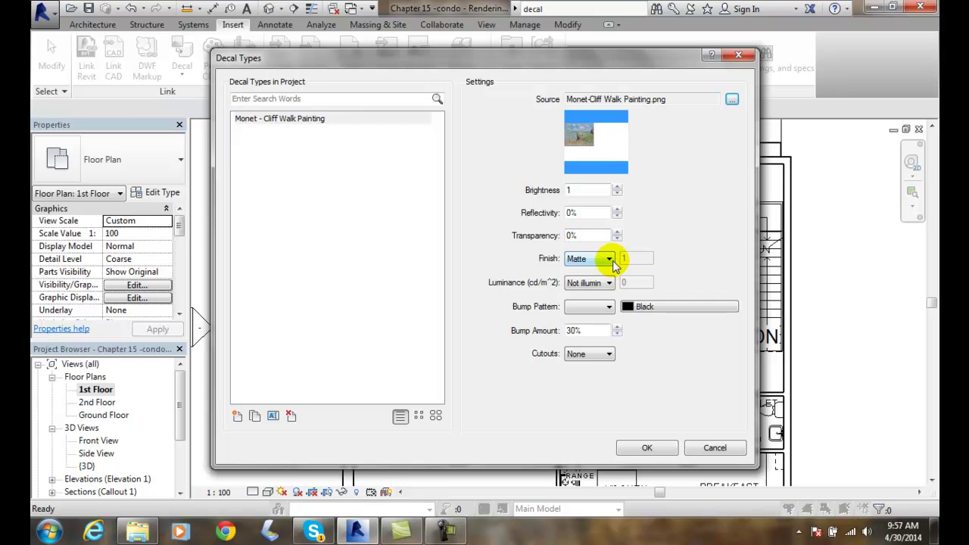
# Keep the Matte finish and 30% bump amount, then close Decal Types with OK.
pyautogui.click(610, 259)
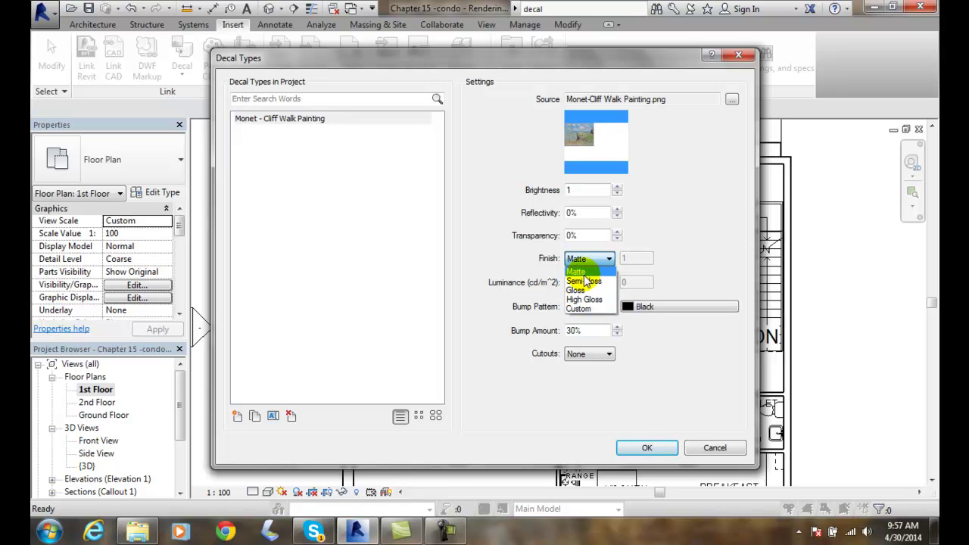
pyautogui.click(577, 271)
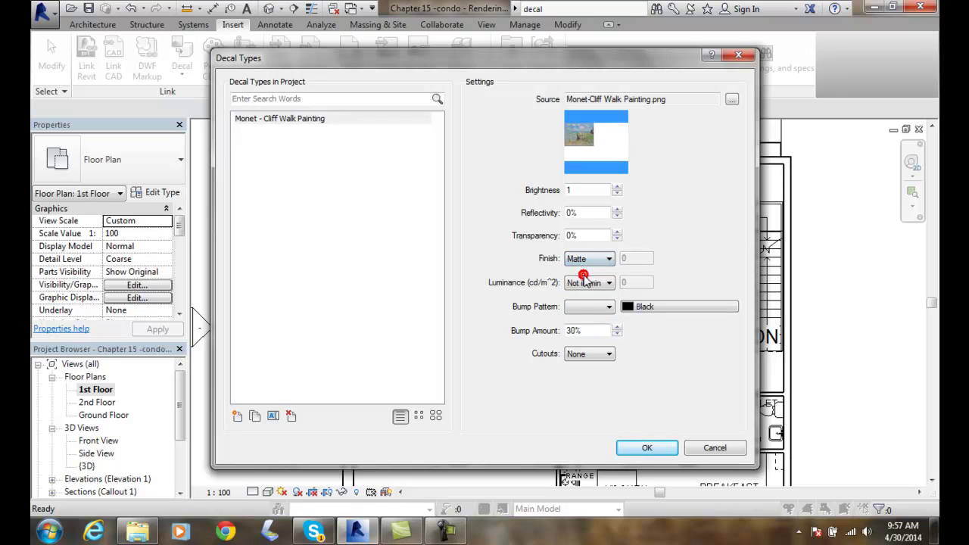
pyautogui.click(580, 331)
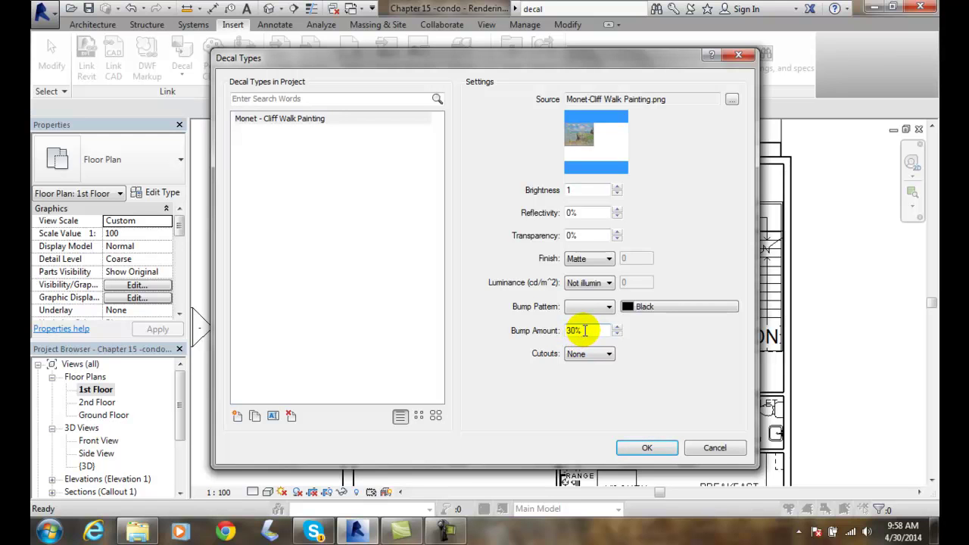
pyautogui.press('Tab')
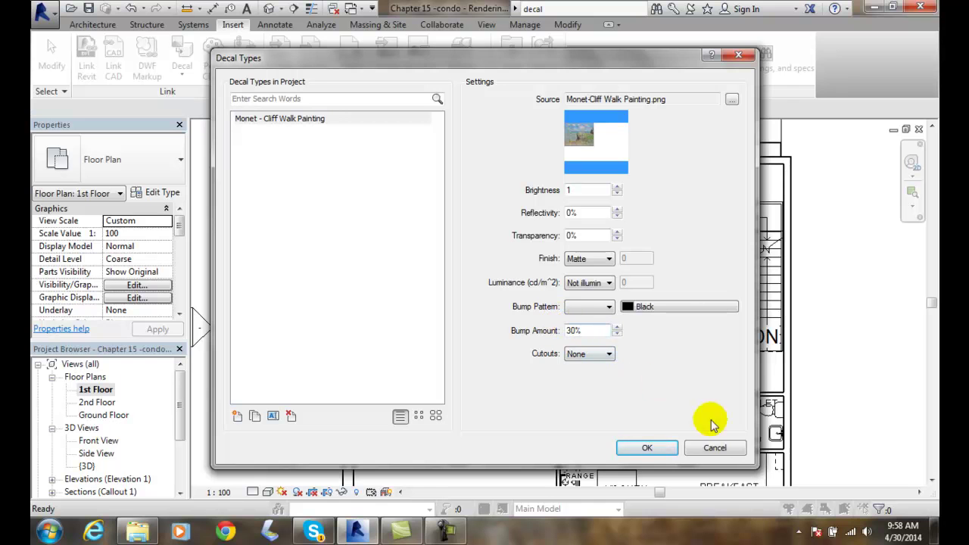
pyautogui.click(647, 449)
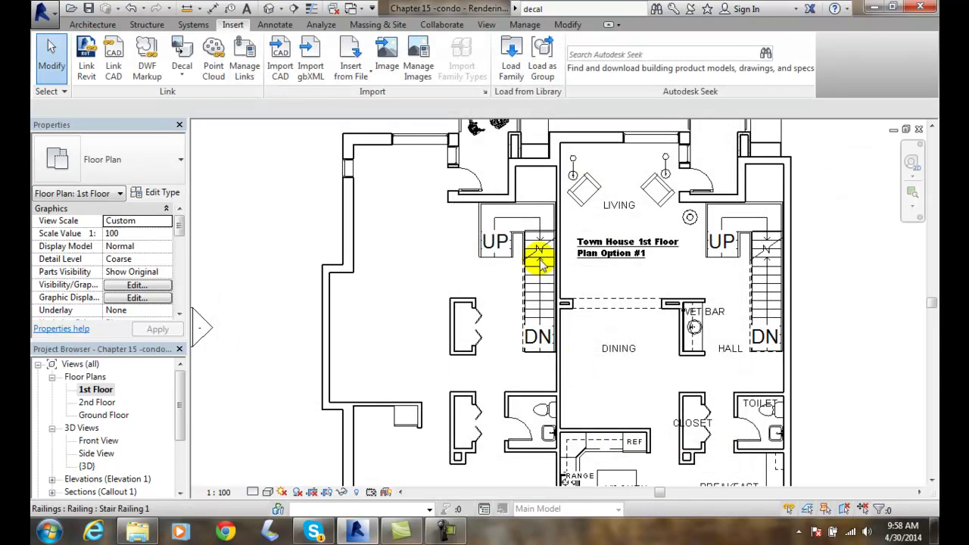
# Reopen Decal Types and begin naming a new decal type 'Van Gogh - The Bedroom Painting'.
pyautogui.click(181, 74)
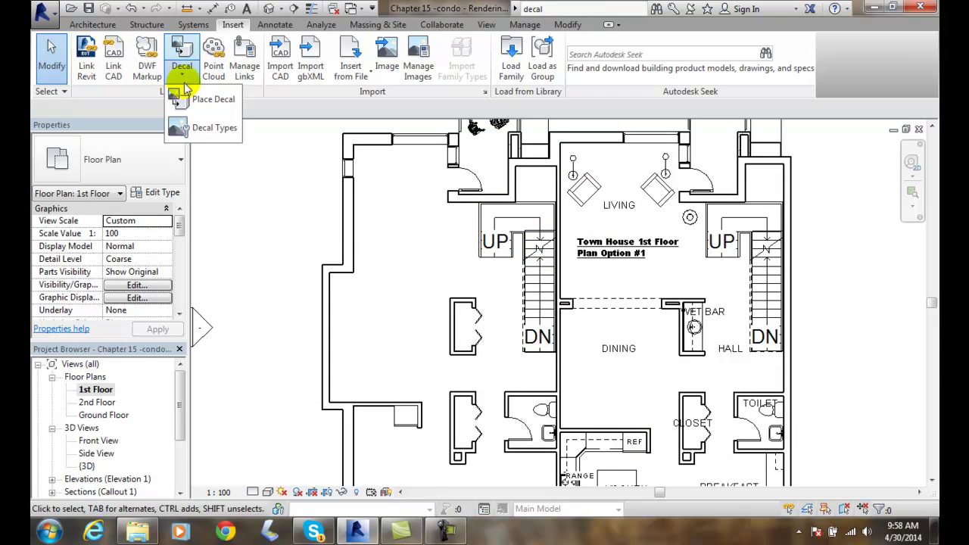
pyautogui.click(211, 129)
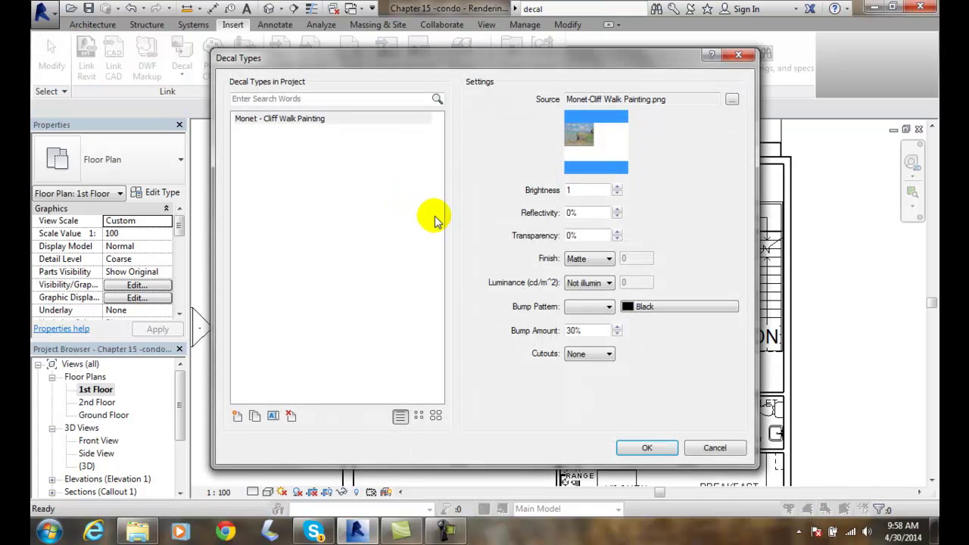
pyautogui.click(237, 415)
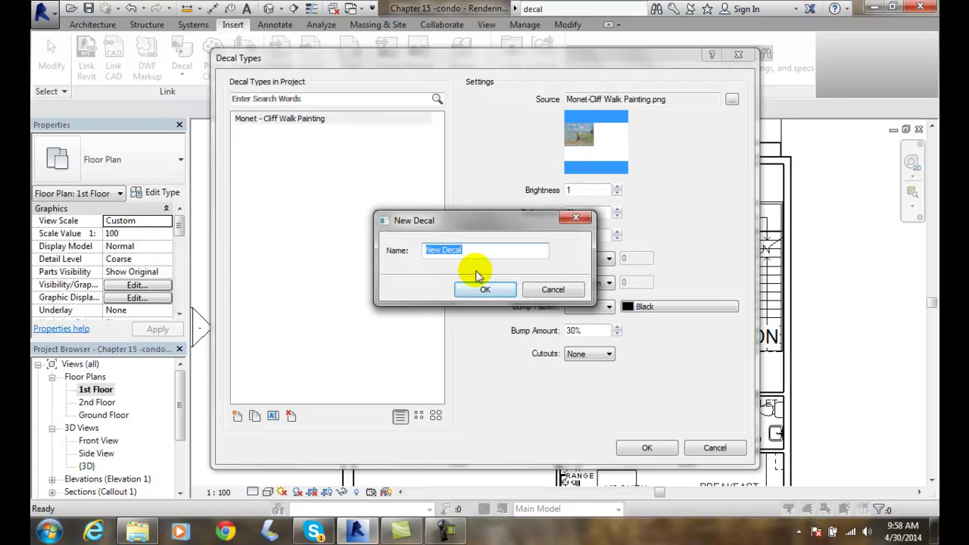
pyautogui.write('Van ')
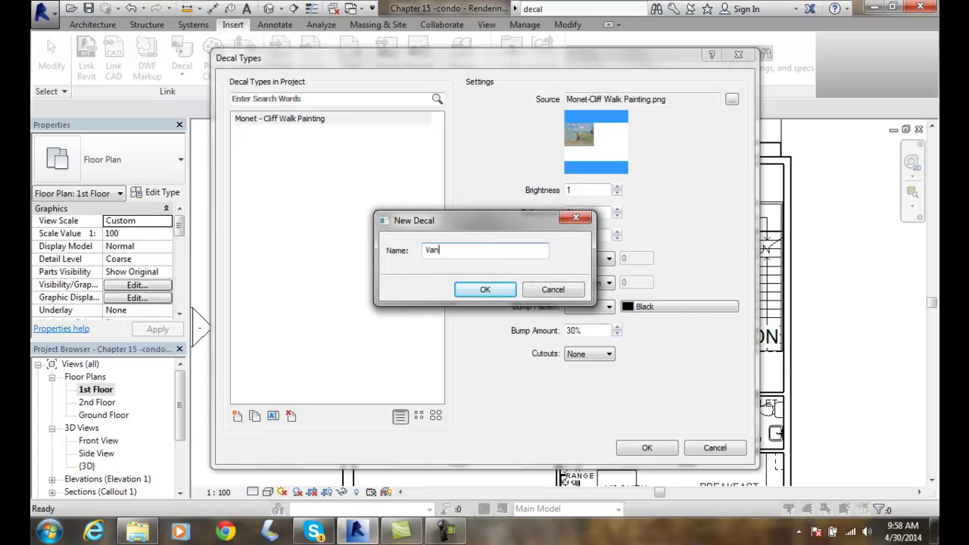
pyautogui.write('Gogh - The Bedroom Painting')
# Confirm the Van Gogh - The Bedroom Painting decal, assign its PNG image, and save the decal types.
pyautogui.click(485, 288)
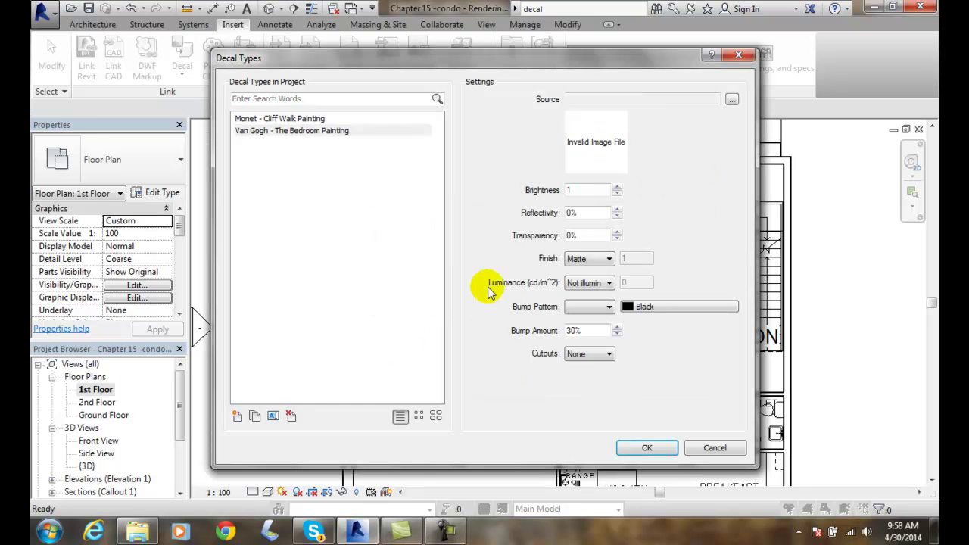
pyautogui.click(731, 99)
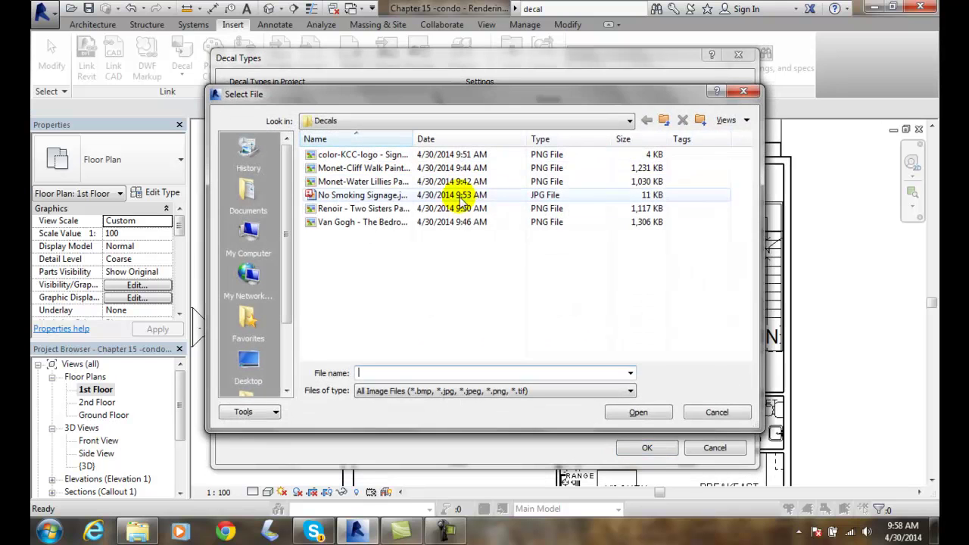
pyautogui.click(368, 222)
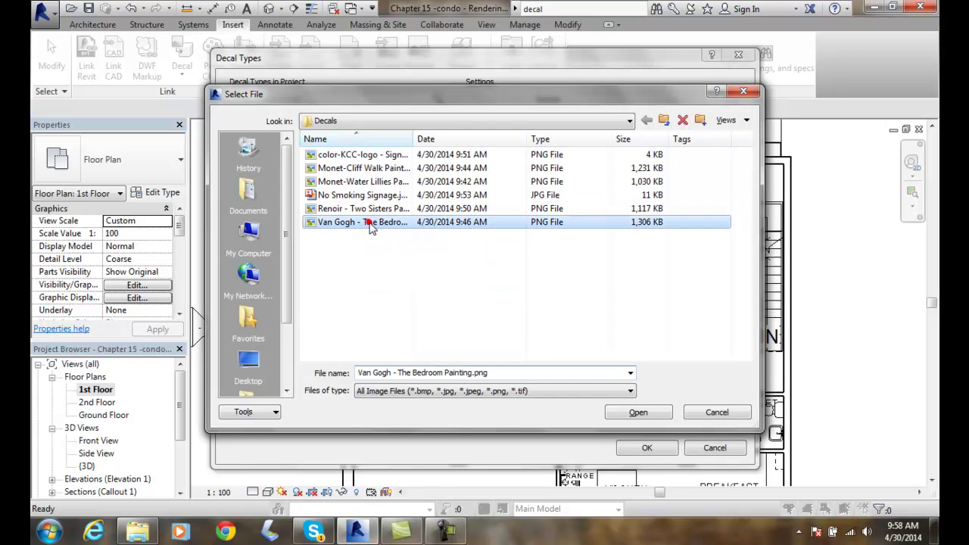
pyautogui.click(642, 412)
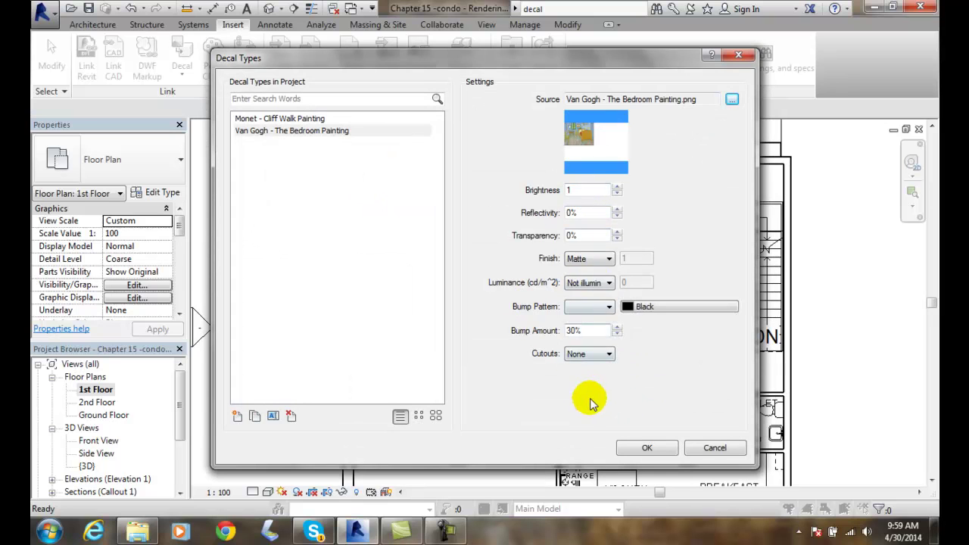
pyautogui.click(647, 448)
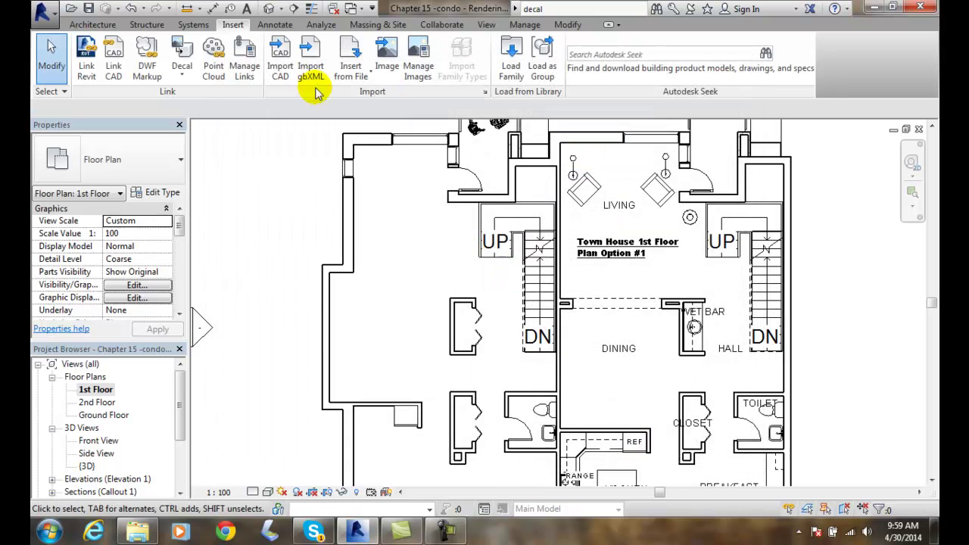
pyautogui.click(182, 71)
# Open Decal Types and create a decal type named 'Renoir - Two Sisters Painting Painting'.
pyautogui.click(213, 129)
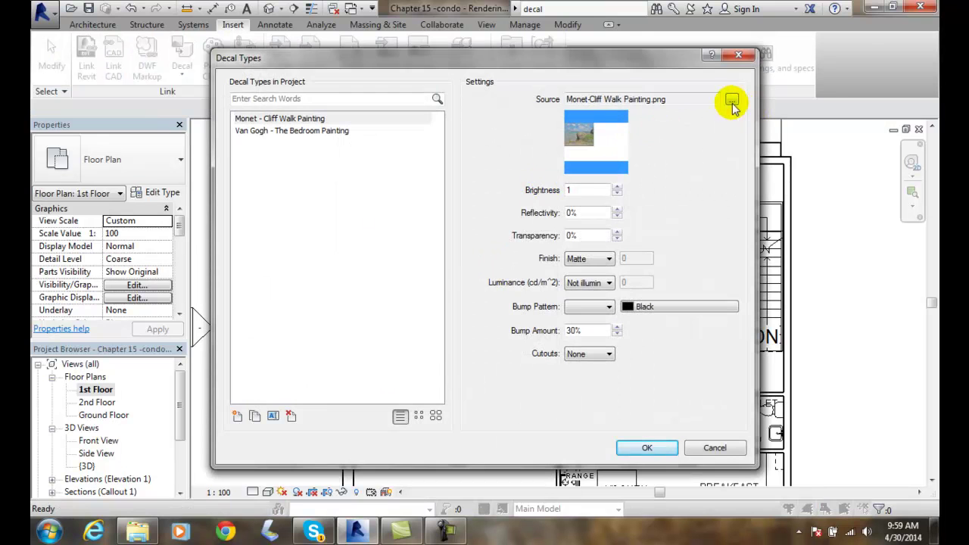
pyautogui.click(237, 415)
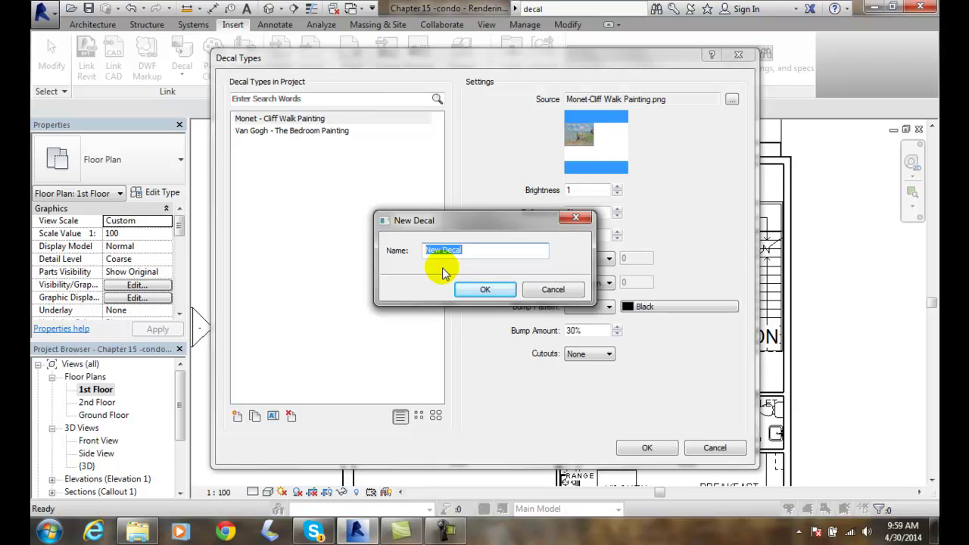
pyautogui.write('Renoir - Two')
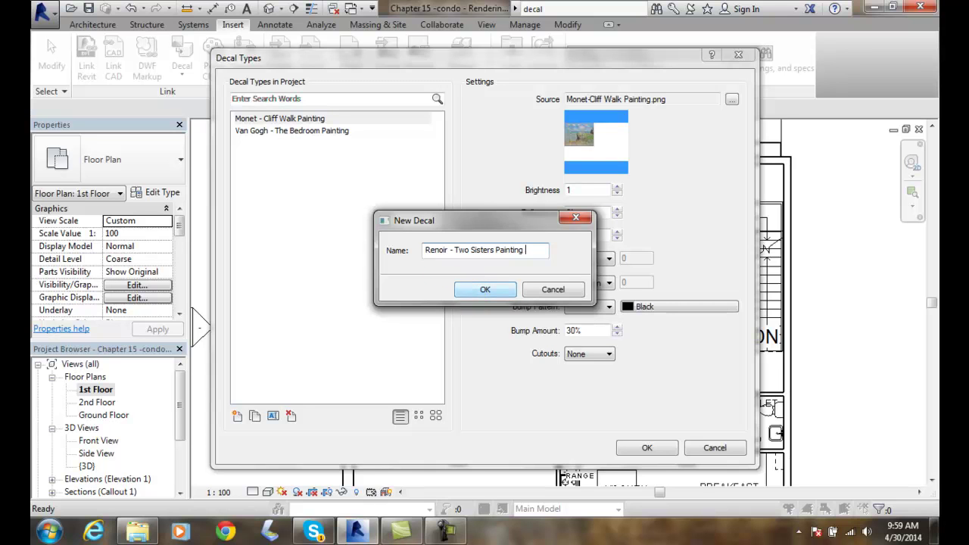
pyautogui.write('tingt')
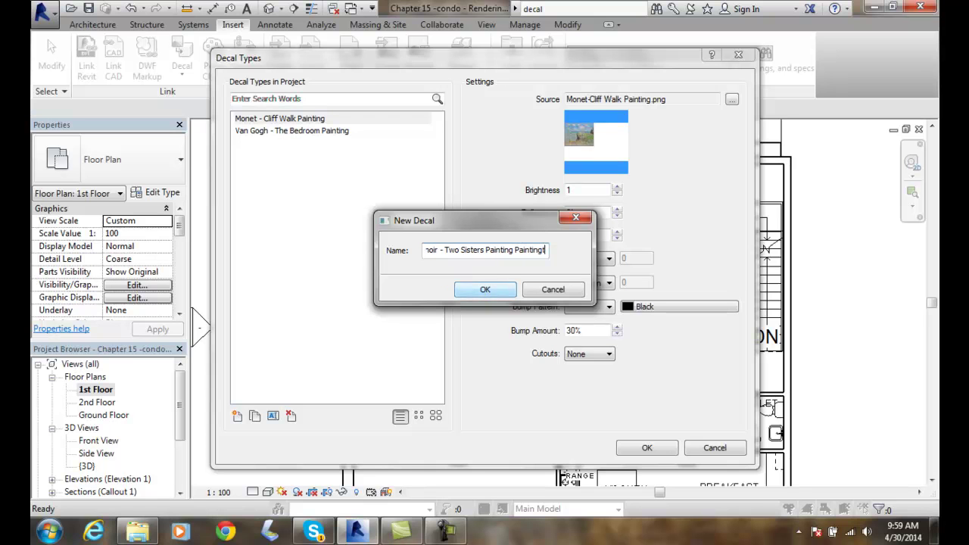
pyautogui.press('BackSpace')
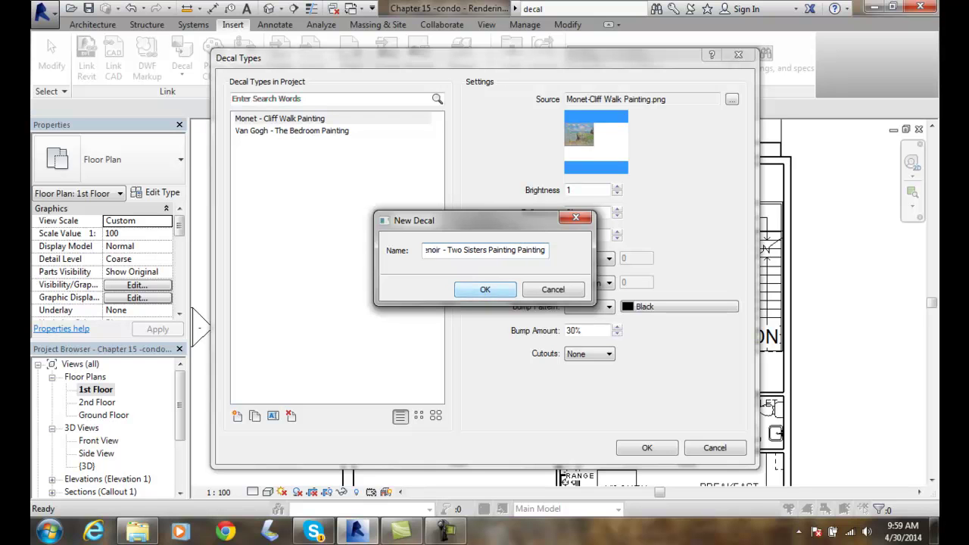
pyautogui.click(483, 291)
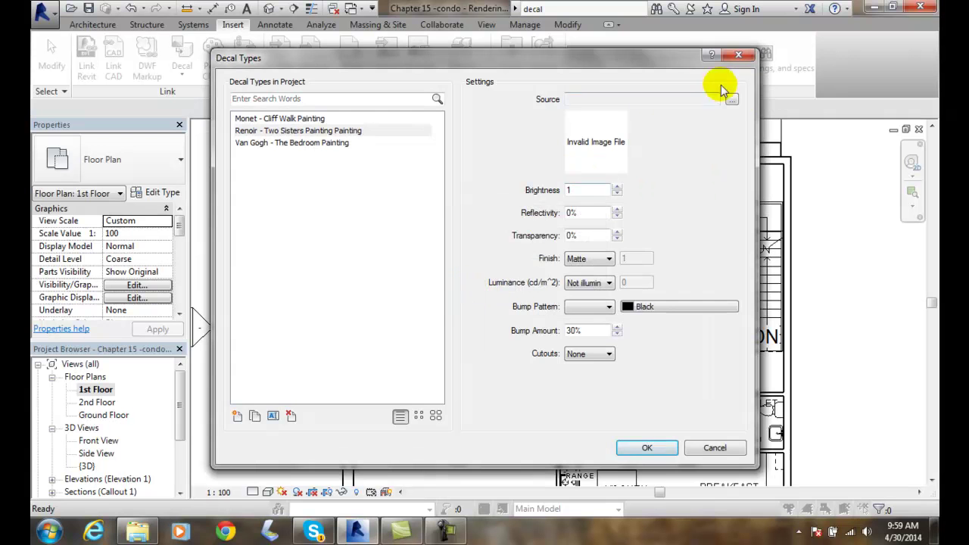
# Assign Renoir - Two Sisters Paintings.png as the Renoir decal's source image.
pyautogui.click(731, 101)
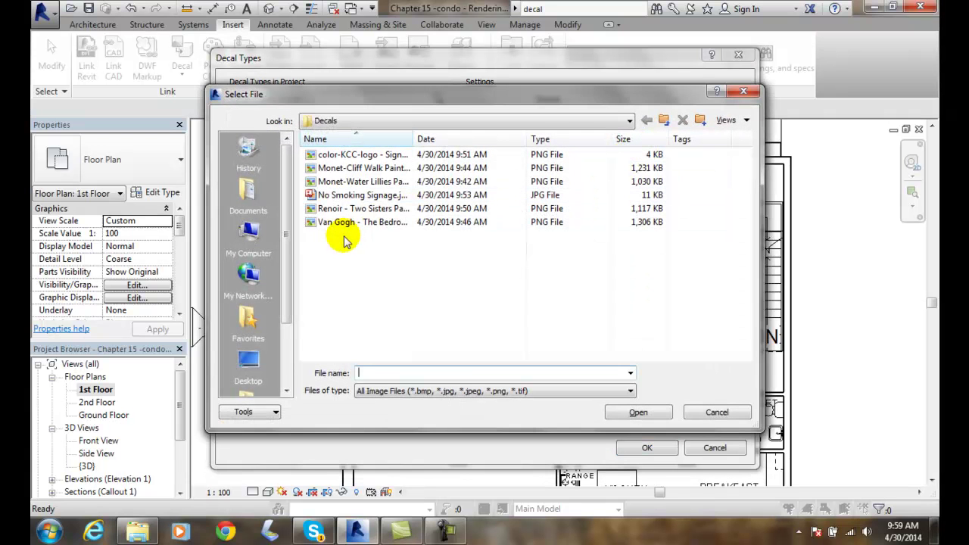
pyautogui.click(348, 216)
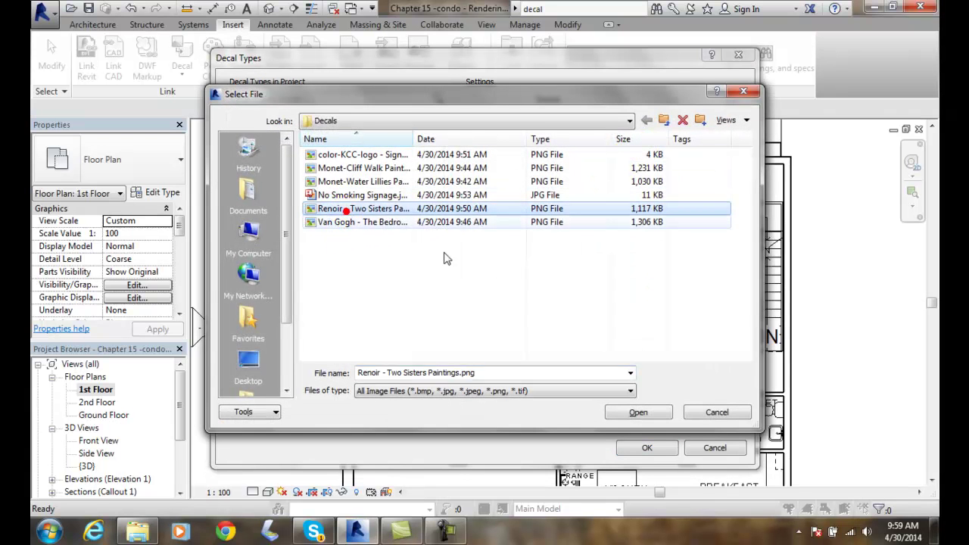
pyautogui.click(639, 412)
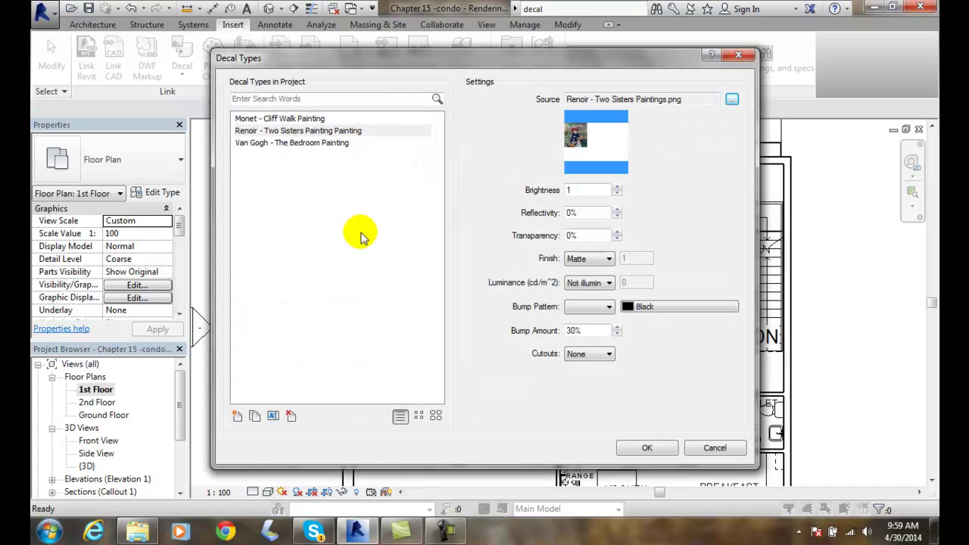
# Close and reopen Decal Types, then create a decal type named 'KCC Logo Signage'.
pyautogui.click(640, 449)
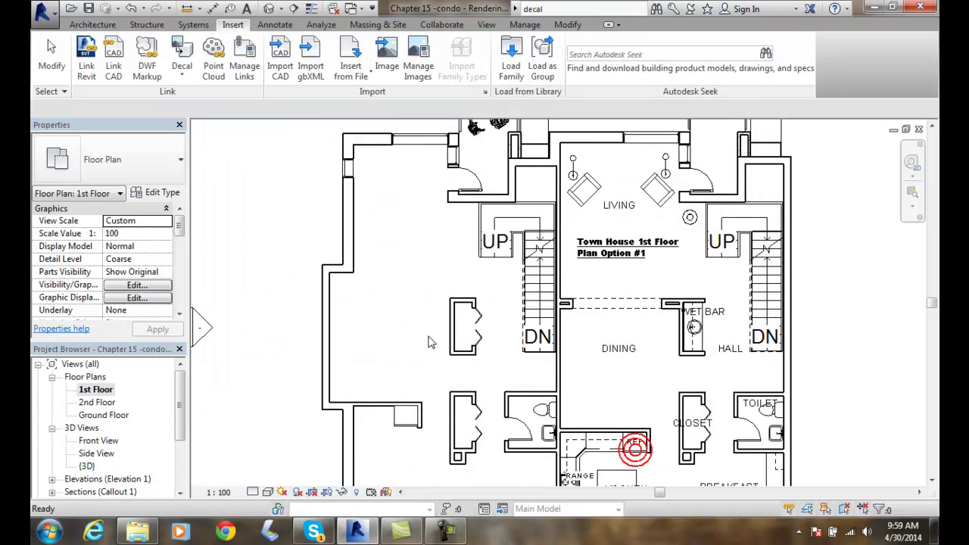
pyautogui.click(181, 78)
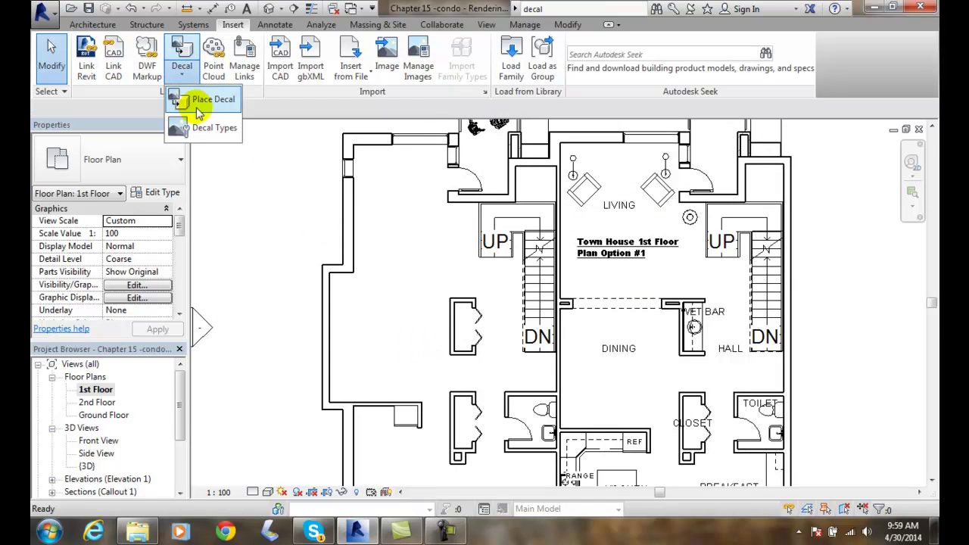
pyautogui.click(204, 127)
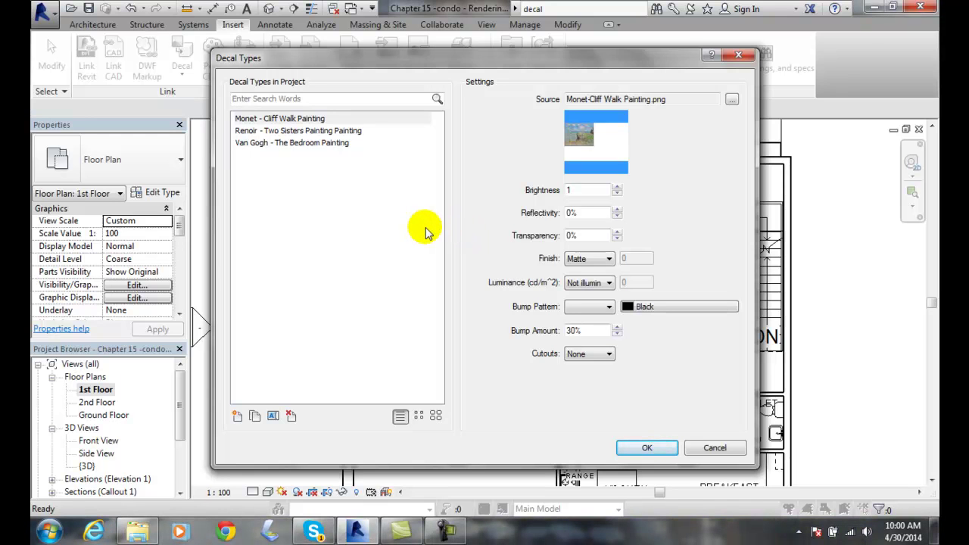
pyautogui.click(236, 418)
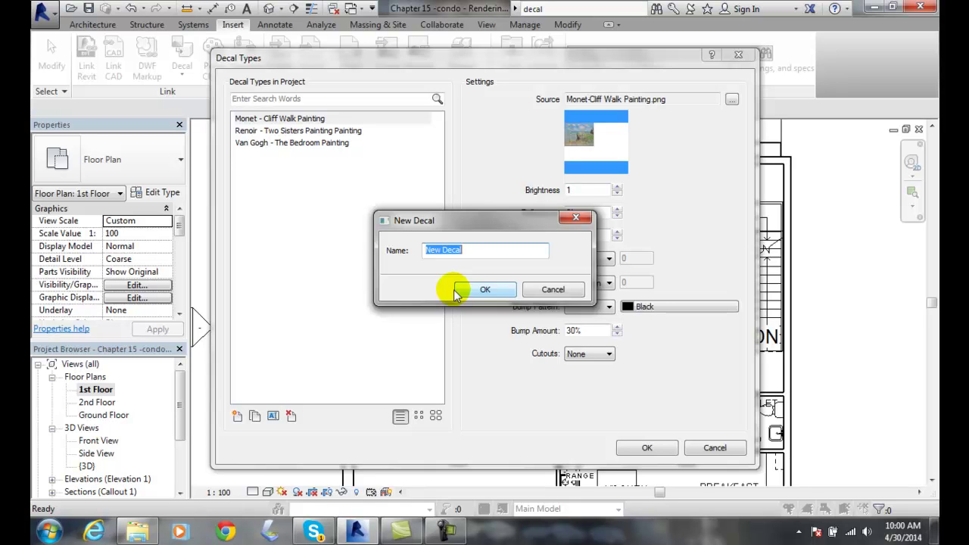
pyautogui.write('K')
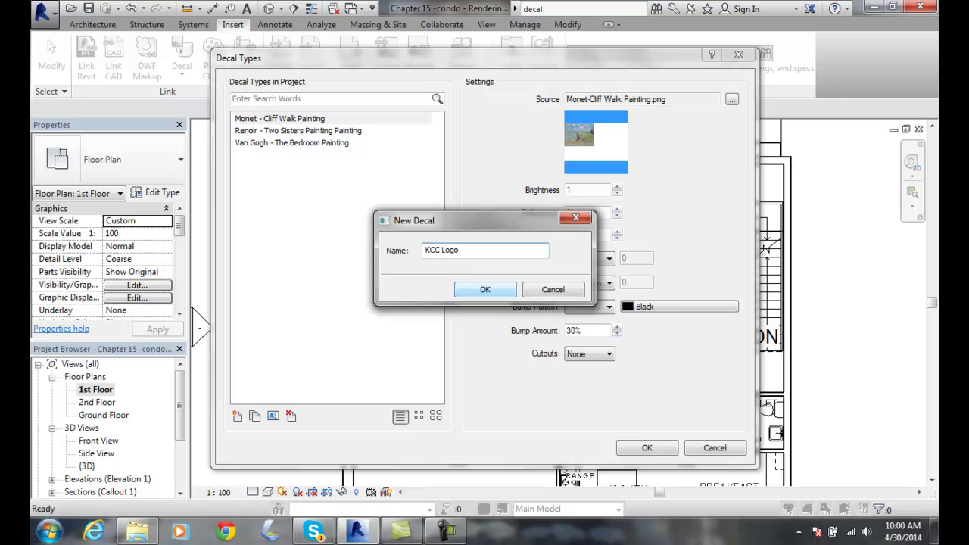
pyautogui.write('CC Logo')
pyautogui.click(485, 289)
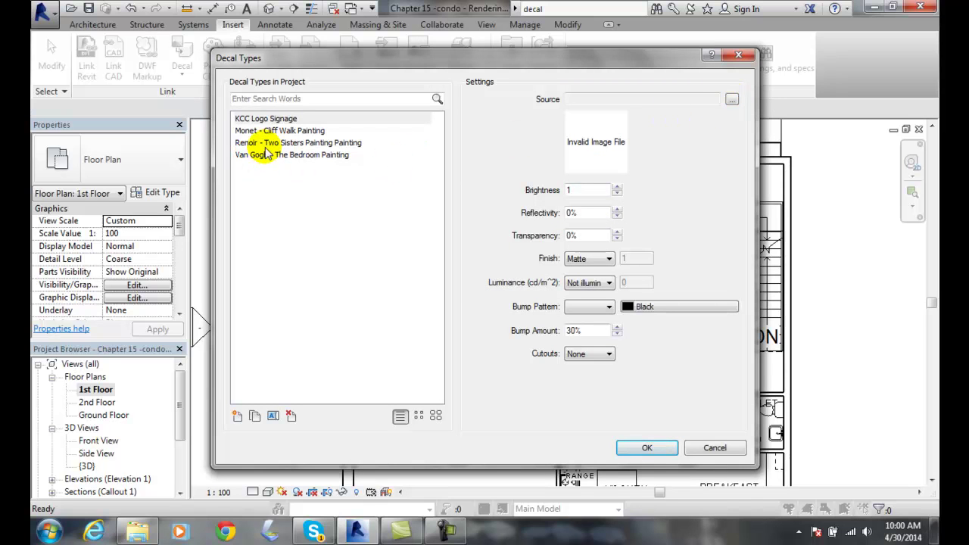
# Assign color-KCC-logo - Signage.png as the KCC Logo Signage decal's source image.
pyautogui.click(259, 119)
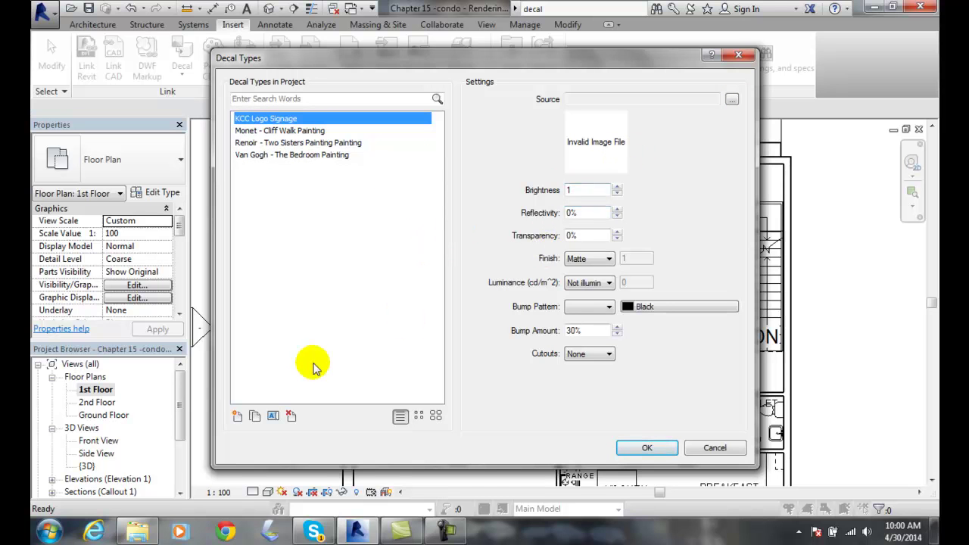
pyautogui.click(731, 99)
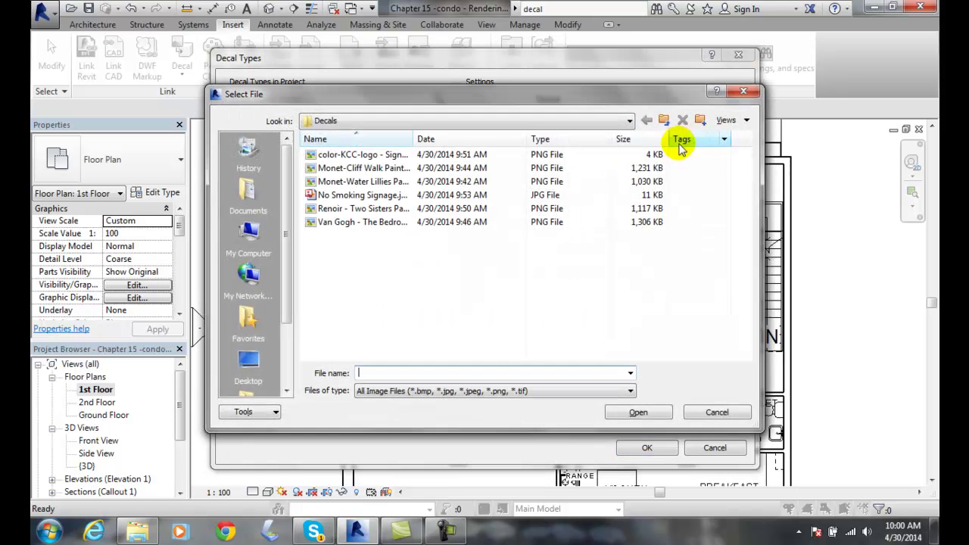
pyautogui.click(339, 156)
pyautogui.click(628, 412)
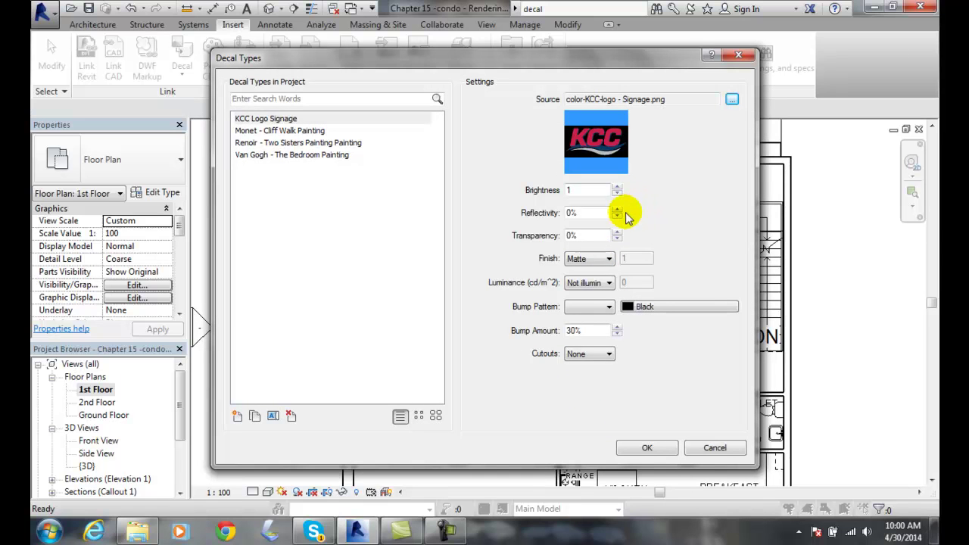
# Set the logo decal's reflectivity to 20% and luminance to CRT television (250).
pyautogui.doubleClick(581, 215)
pyautogui.write('20')
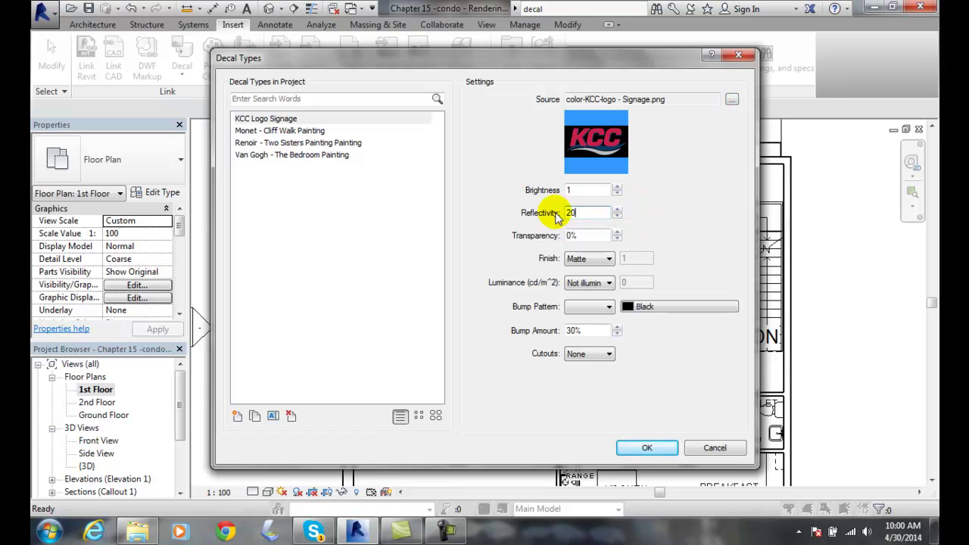
pyautogui.click(608, 284)
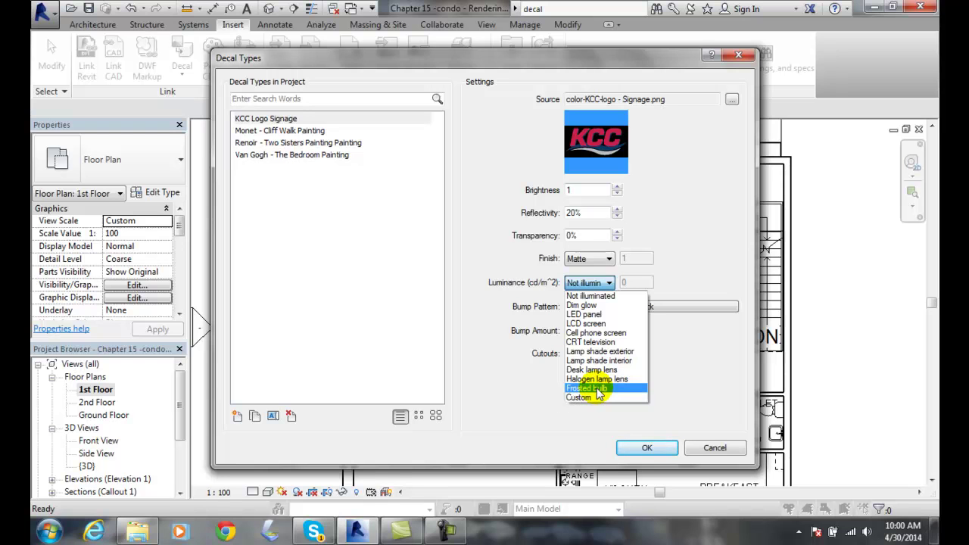
pyautogui.click(596, 341)
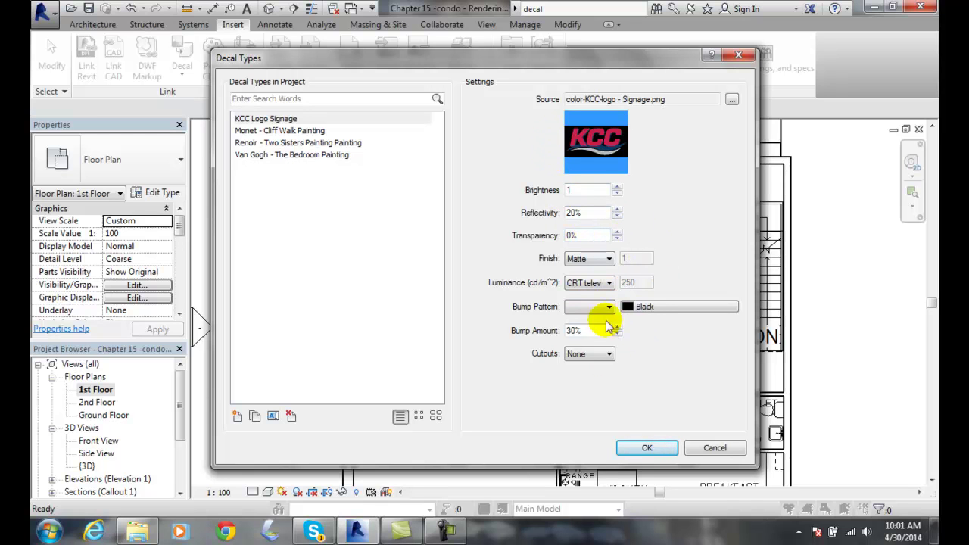
pyautogui.click(655, 448)
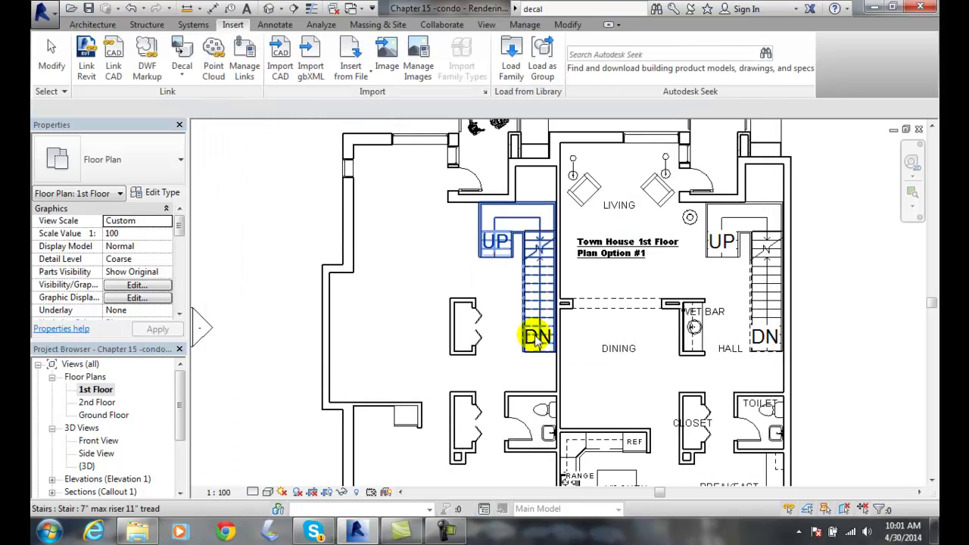
pyautogui.click(581, 254)
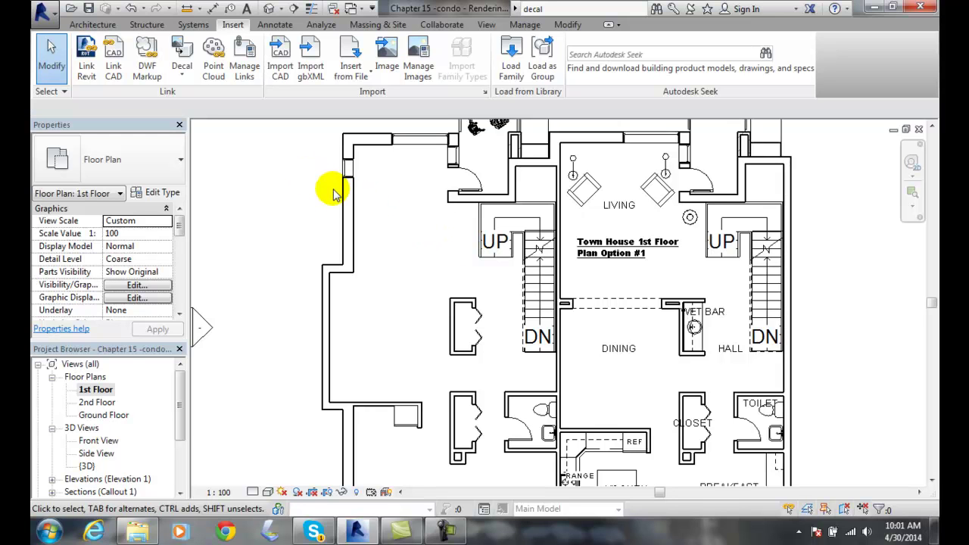
pyautogui.click(181, 76)
pyautogui.click(212, 127)
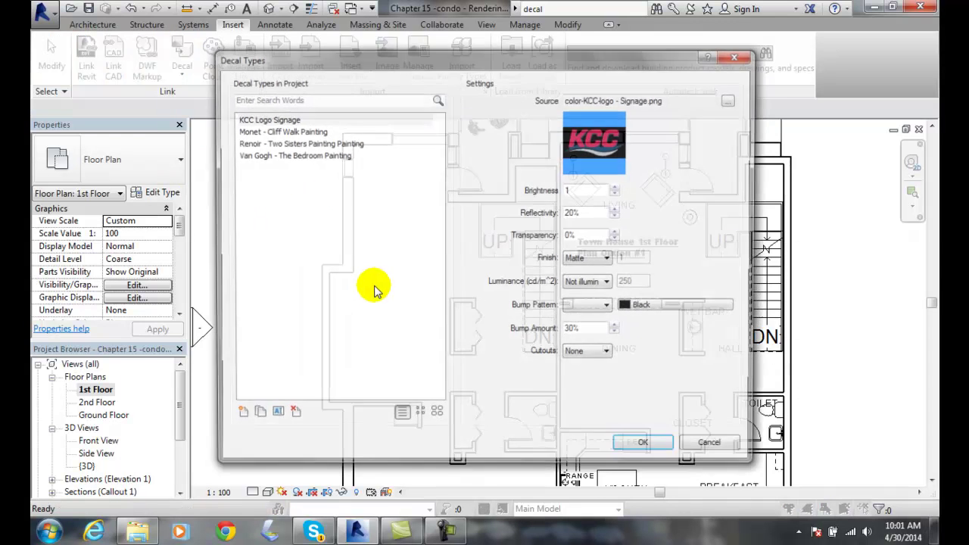
pyautogui.click(277, 155)
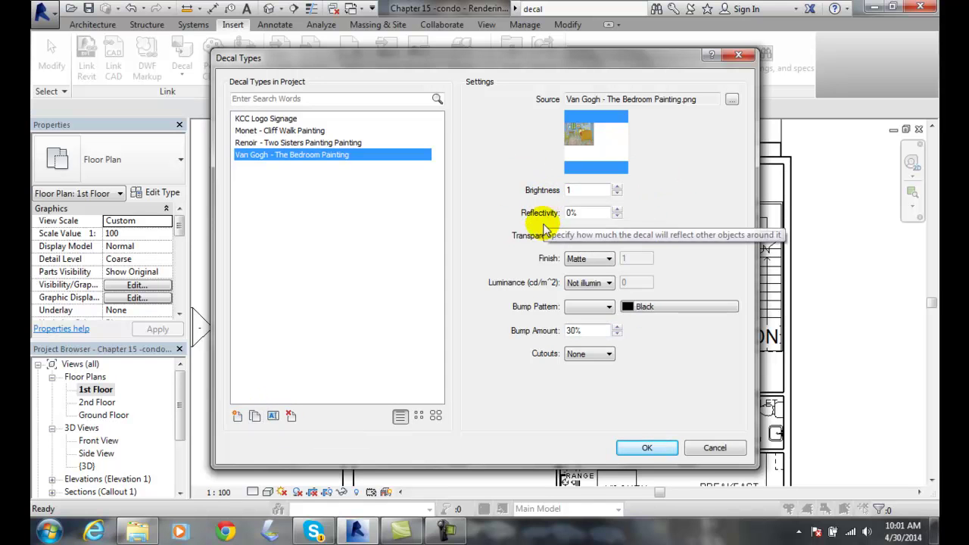
pyautogui.click(732, 454)
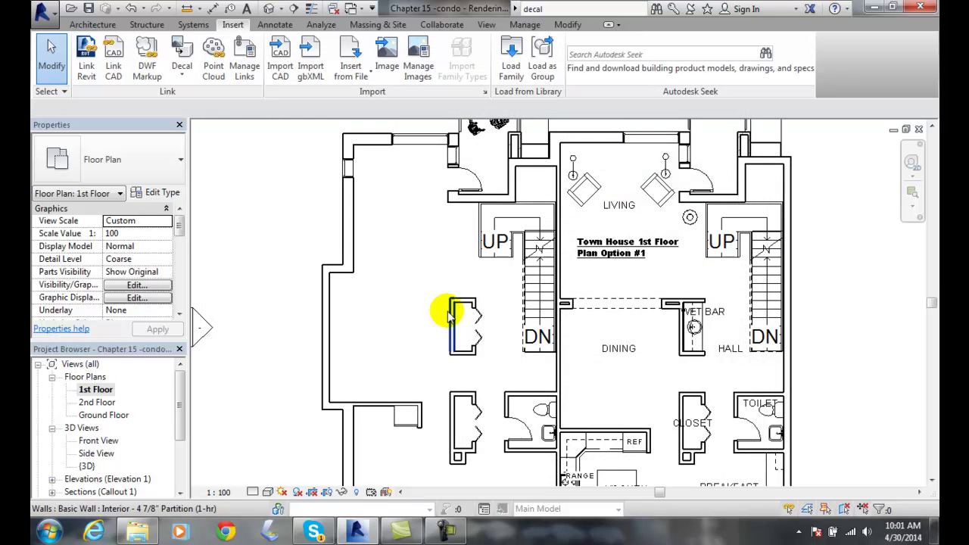